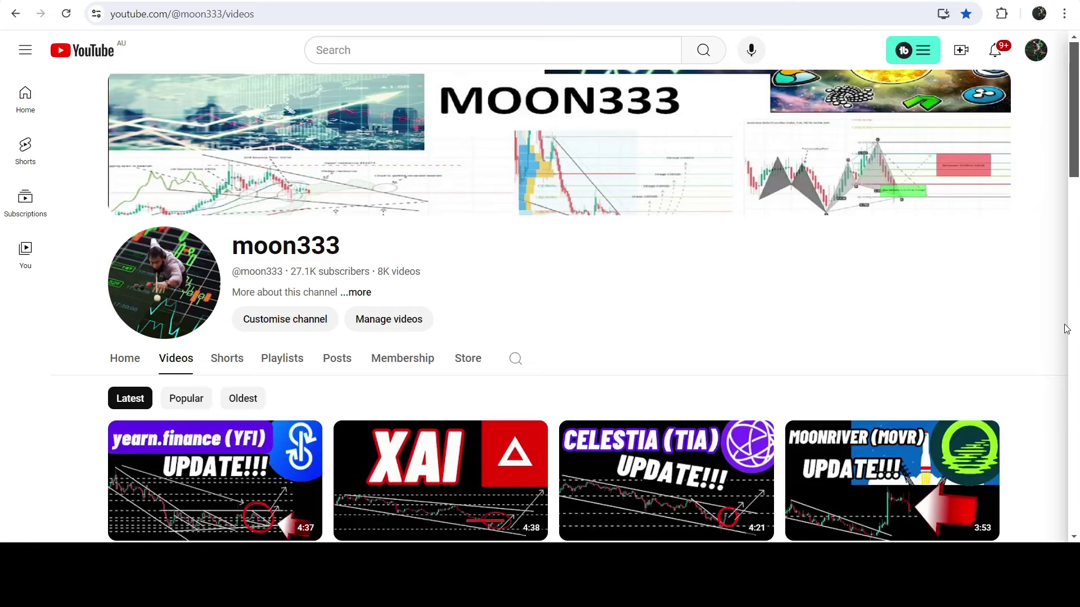
Scroll down the channel's Videos tab toward the Filecoin update upload.
scroll(1067, 329, "down", 4)
scroll(1063, 303, "down", 1)
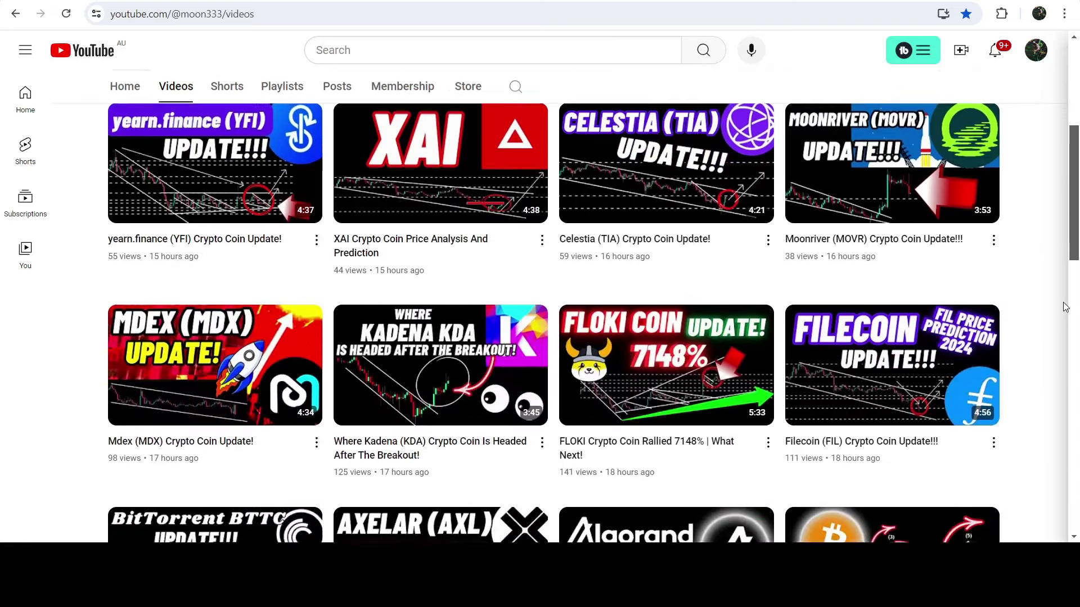
scroll(1065, 306, "down", 1)
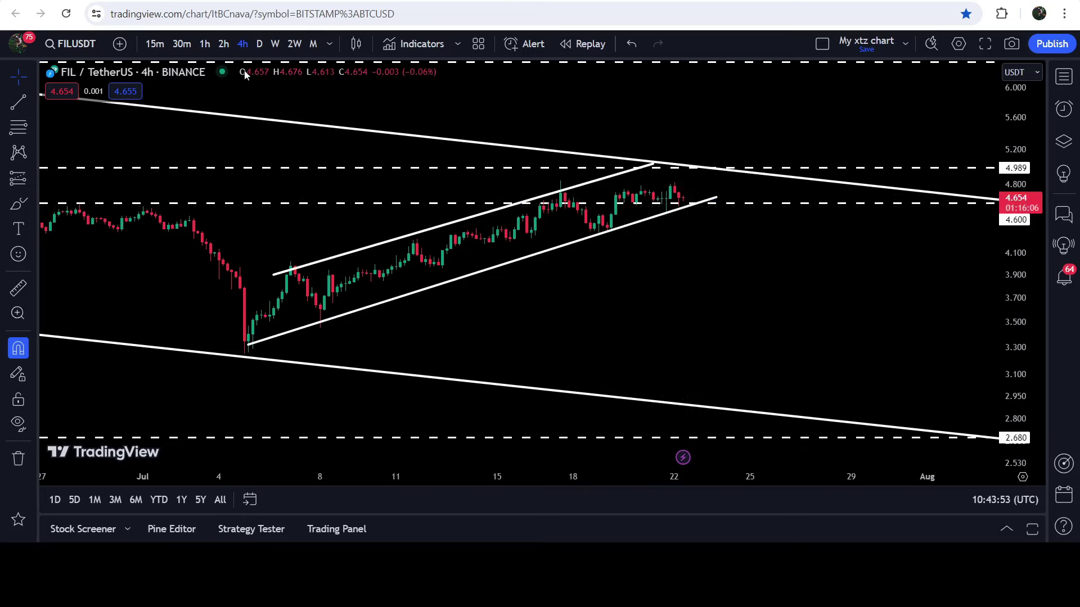
Switch the FIL/USDT chart to daily candles, then to weekly candles.
left_click(260, 45)
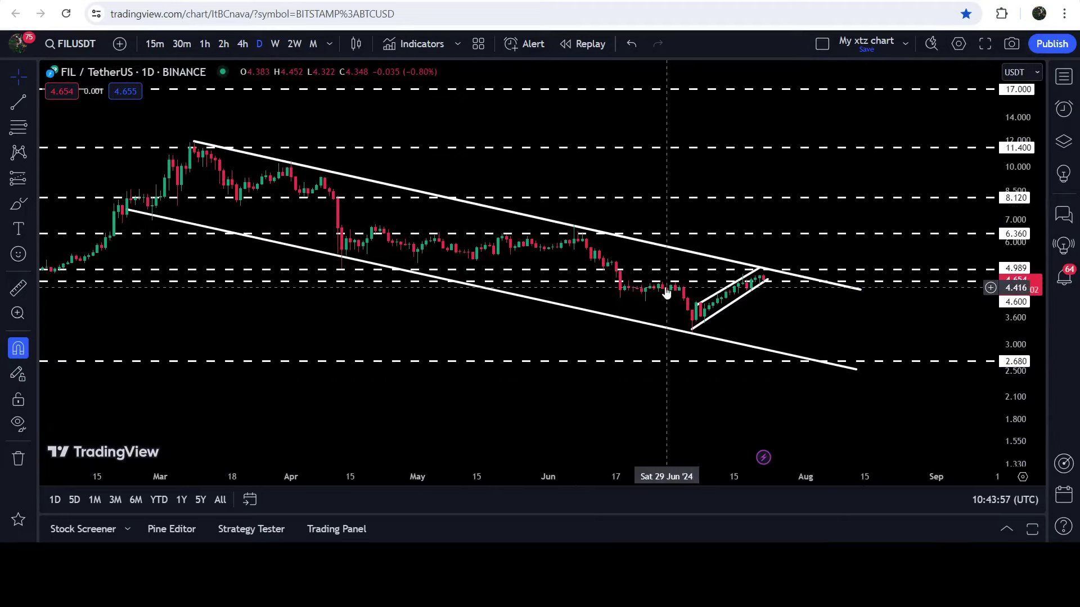
left_click(276, 44)
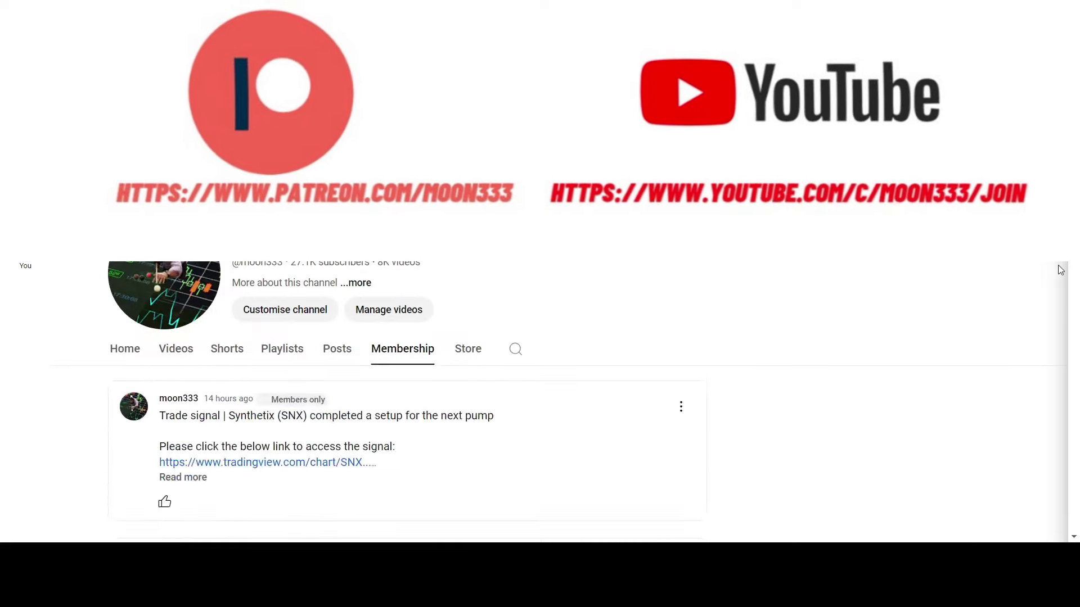
Scroll down through the members-only trade signal posts on the Membership tab.
scroll(1060, 270, "down", 3)
scroll(1060, 270, "down", 10)
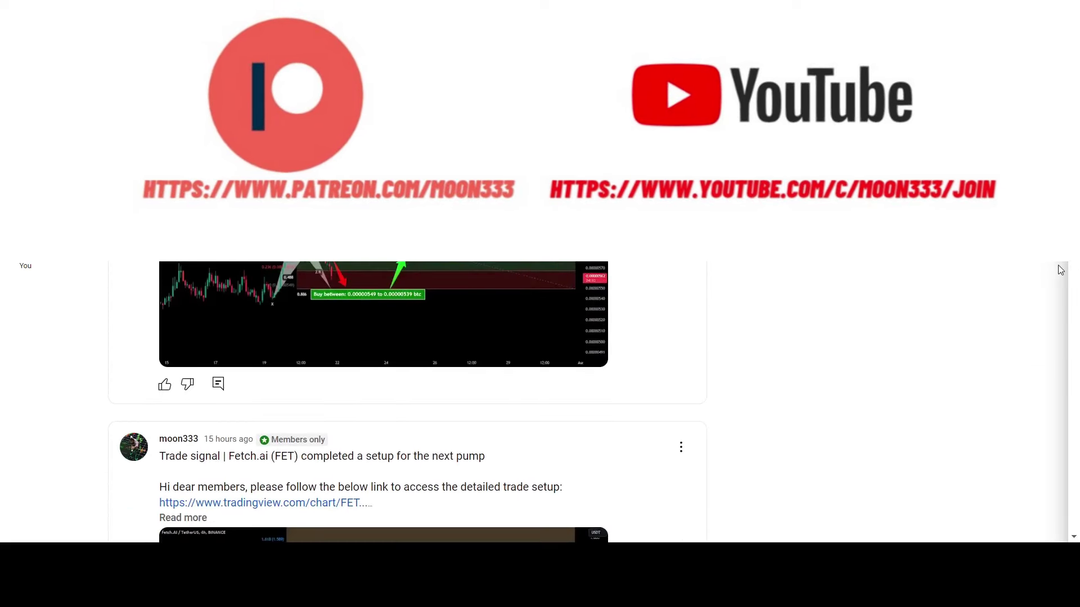
scroll(1060, 263, "down", 15)
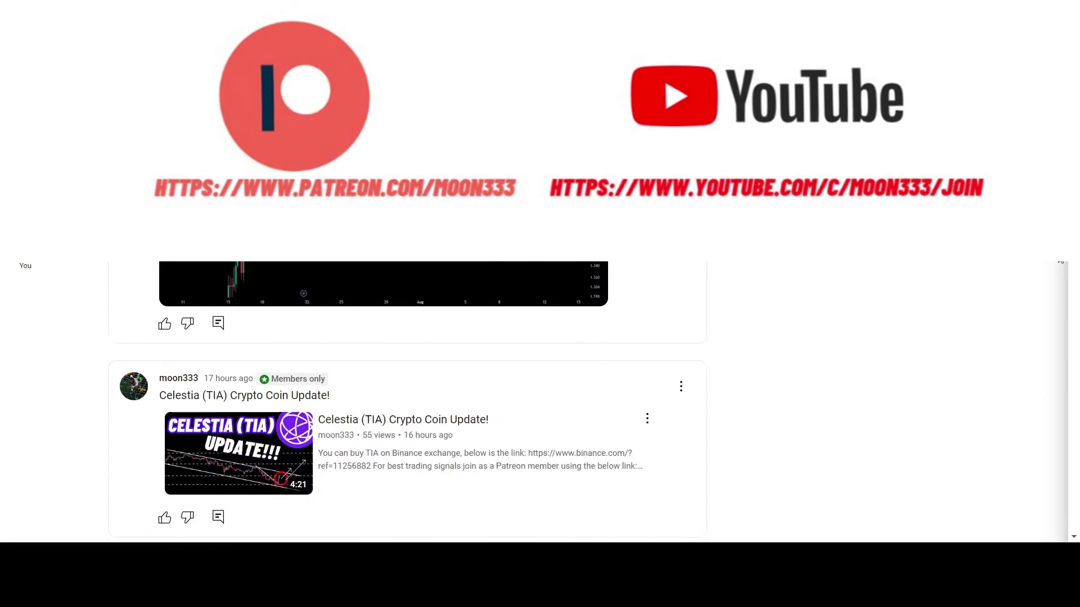
scroll(1060, 262, "down", 15)
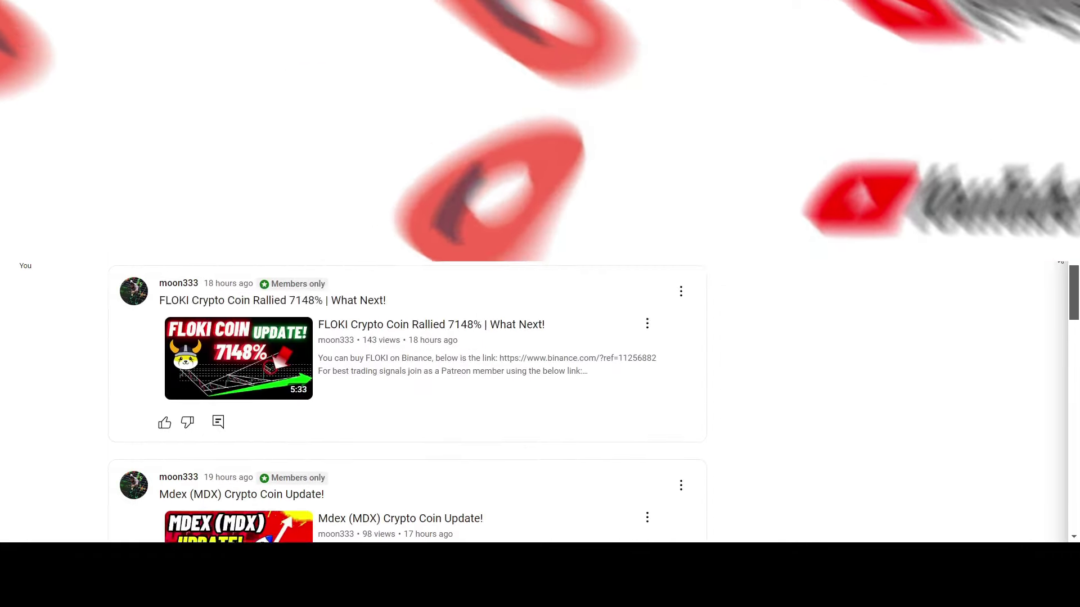
scroll(1058, 254, "down", 15)
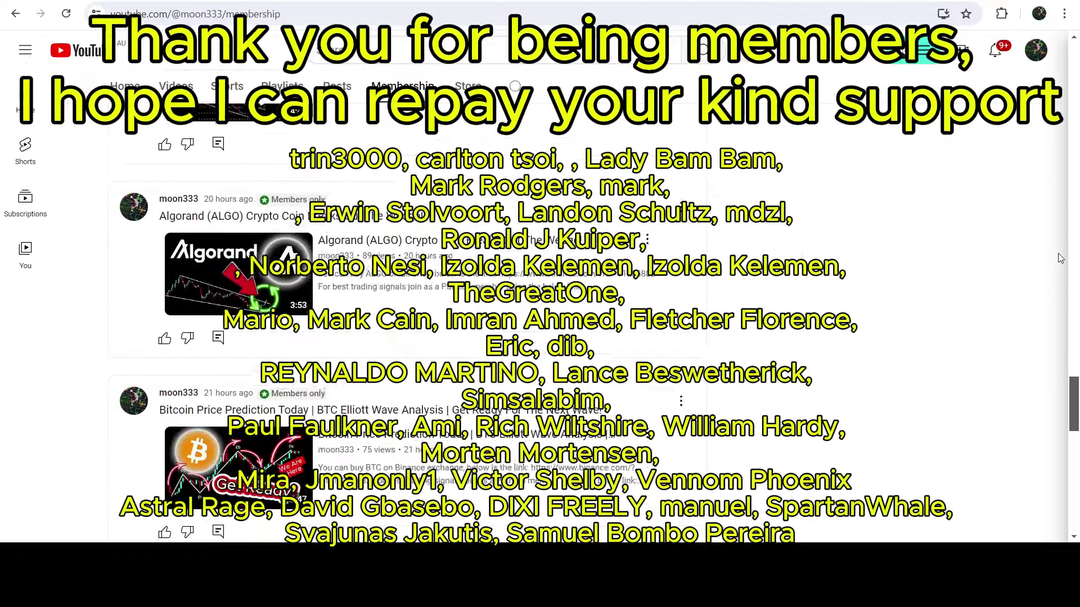
scroll(1058, 253, "down", 8)
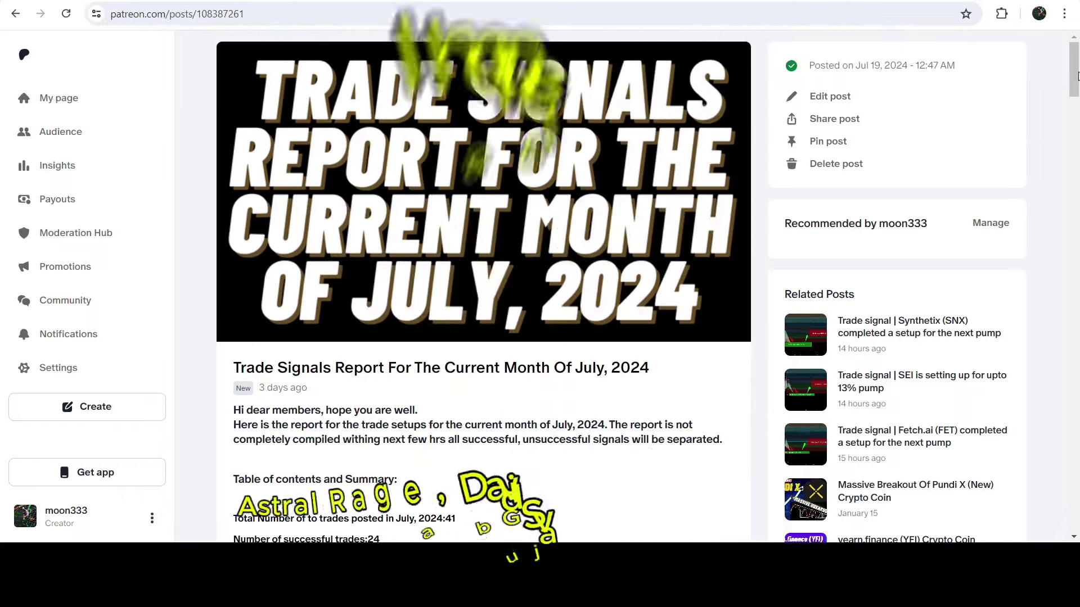
Scroll the July 2024 report down to its link list and open the ALT TradingView idea.
left_click_drag(1077, 76, 1077, 159)
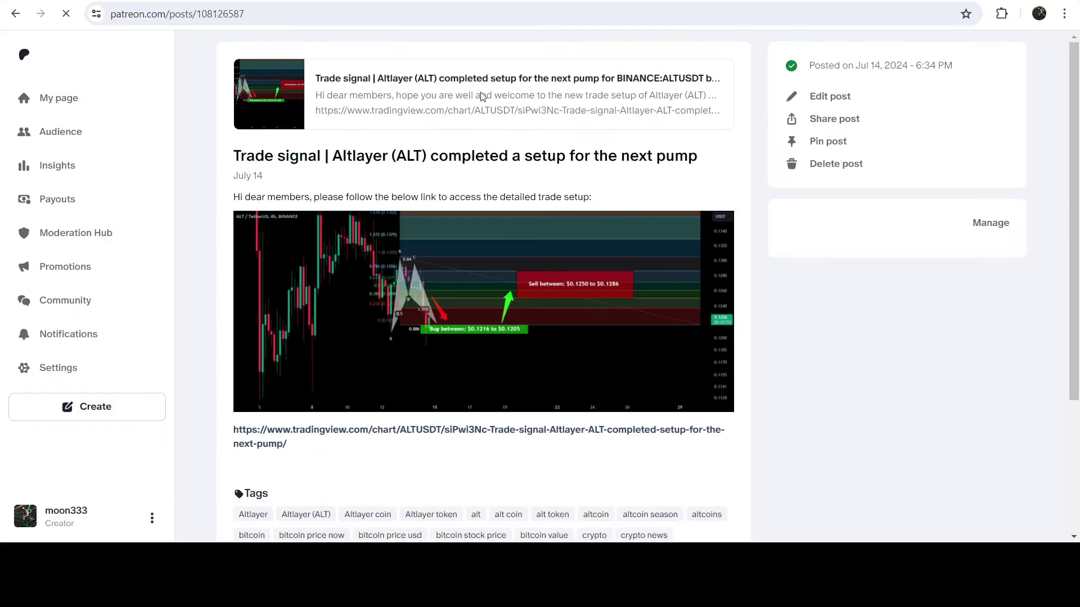
left_click(482, 97)
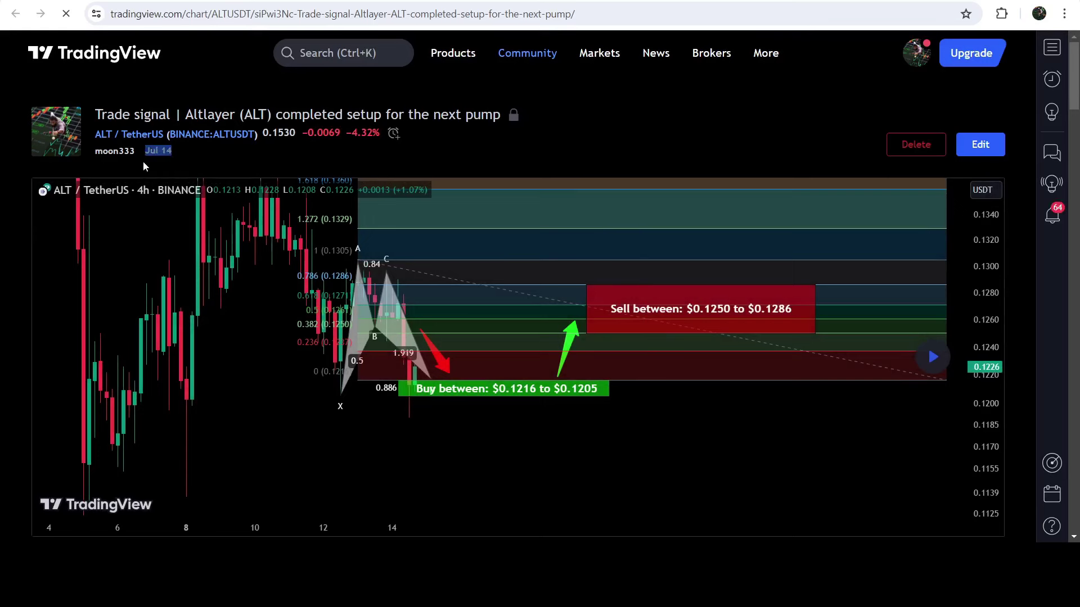
Read the Altlayer idea's buy range and stop-loss price, then load the bars posted since.
left_click_drag(1074, 104, 1077, 179)
scroll(392, 386, "down", 6)
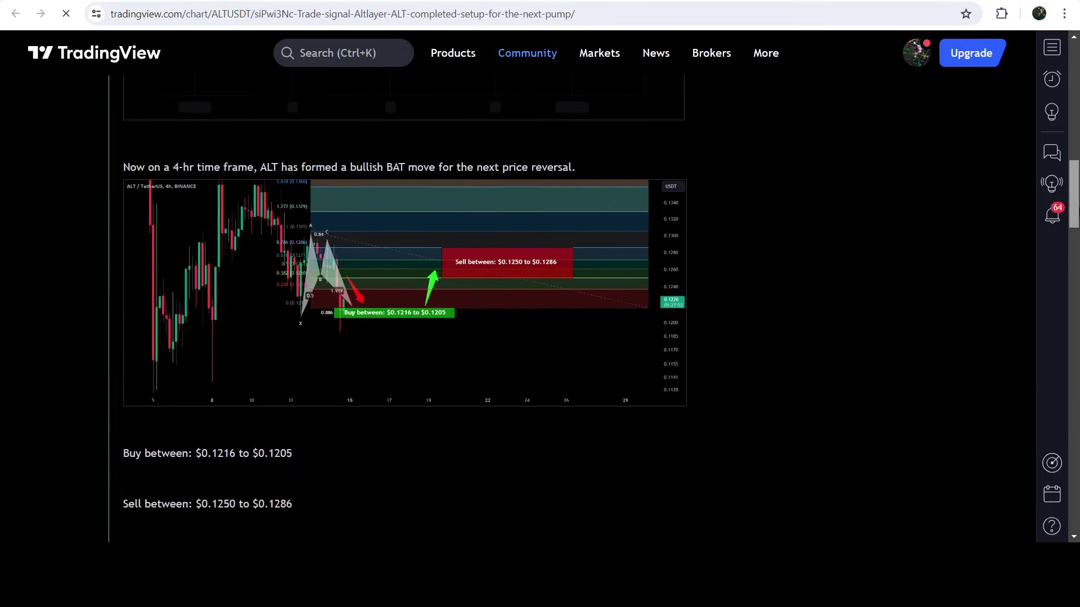
left_click(206, 426)
scroll(197, 427, "down", 2)
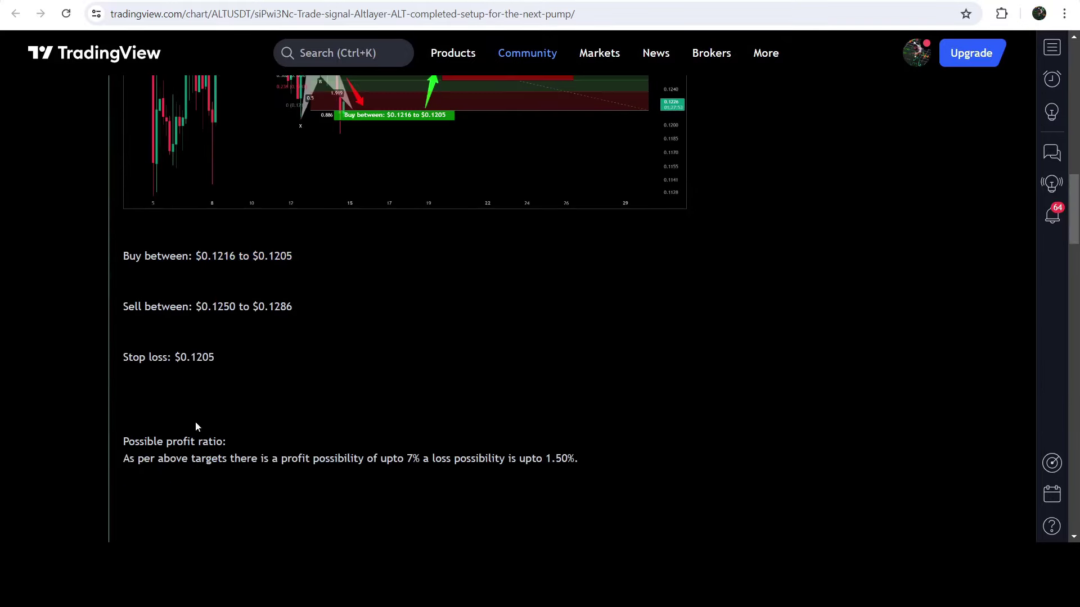
left_click_drag(187, 357, 214, 358)
key("Home")
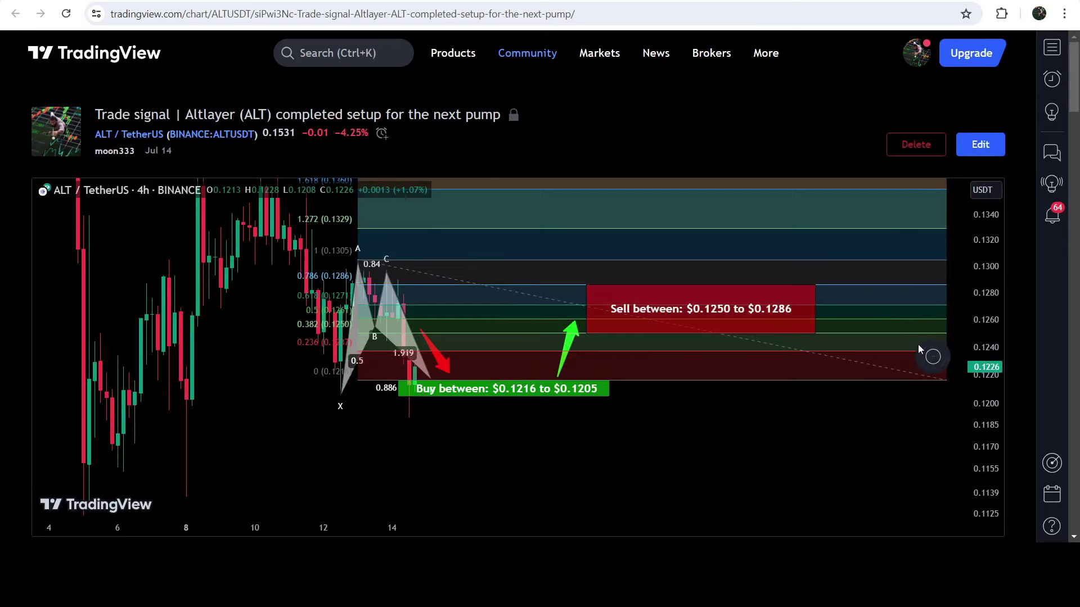
left_click(931, 356)
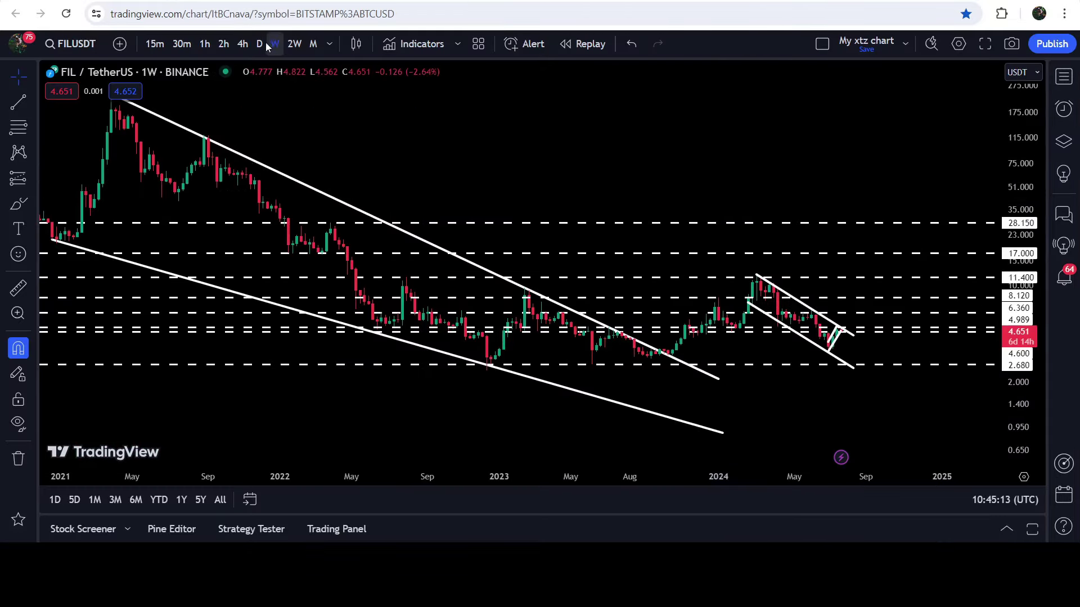
Show FIL/USDT on 4h candles, rescaled to about 3.0–6.9, with the rising channel centred.
left_click(242, 44)
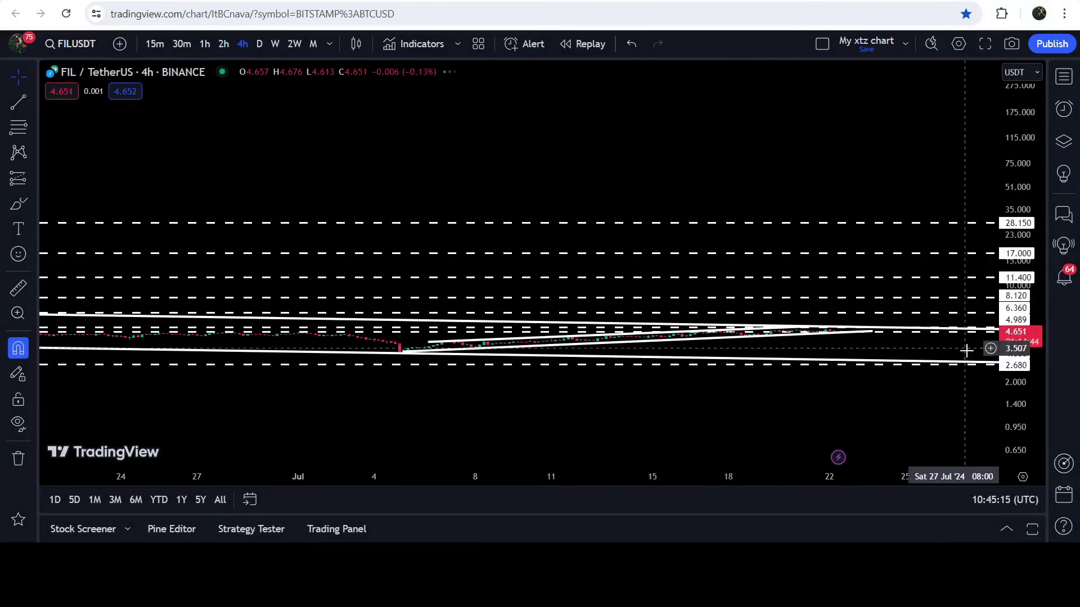
left_click_drag(1021, 426, 988, 188)
left_click_drag(786, 291, 752, 188)
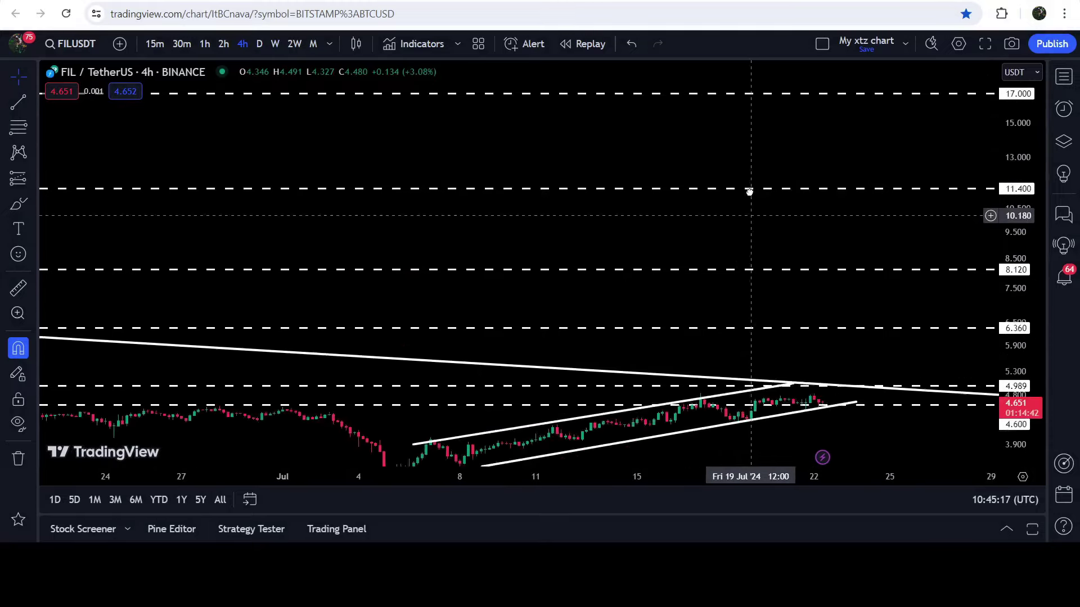
left_click_drag(1016, 388, 1015, 292)
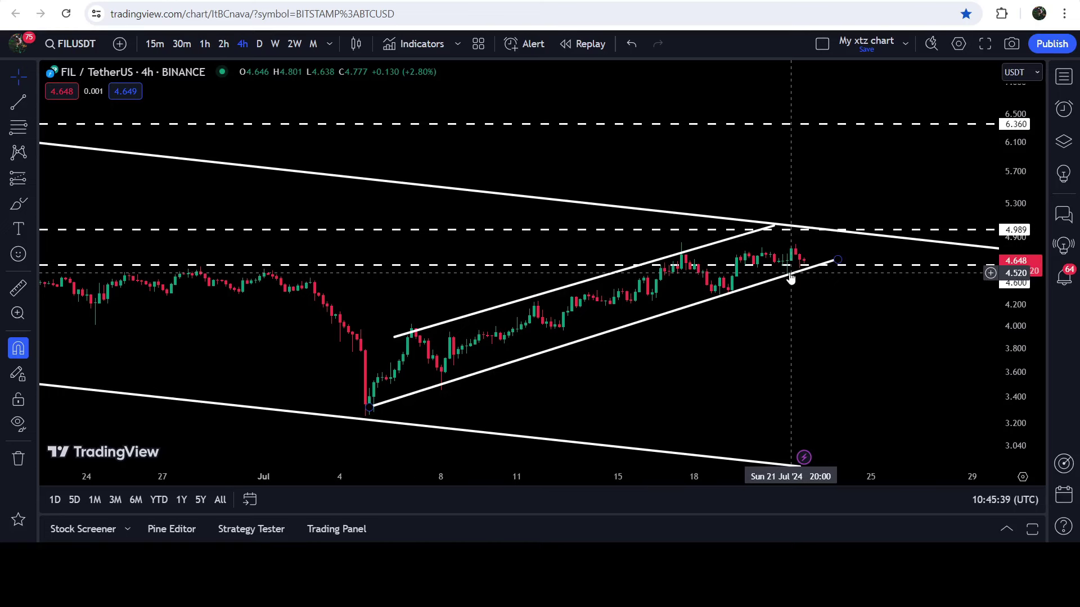
left_click_drag(870, 313, 531, 174)
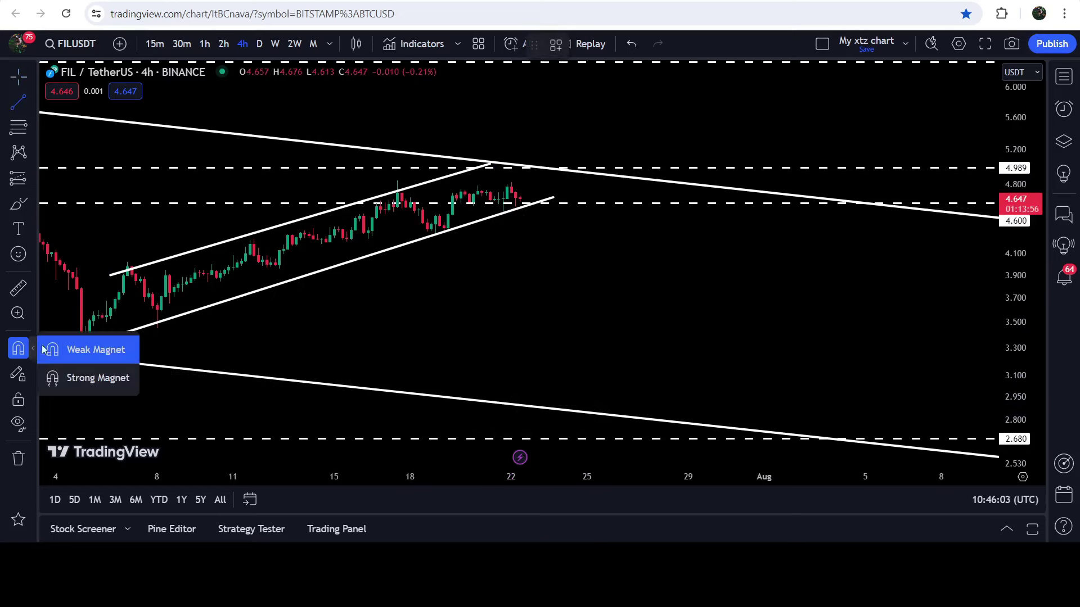
Draw a short trend line and move it up to the rising channel's top.
left_click(363, 203)
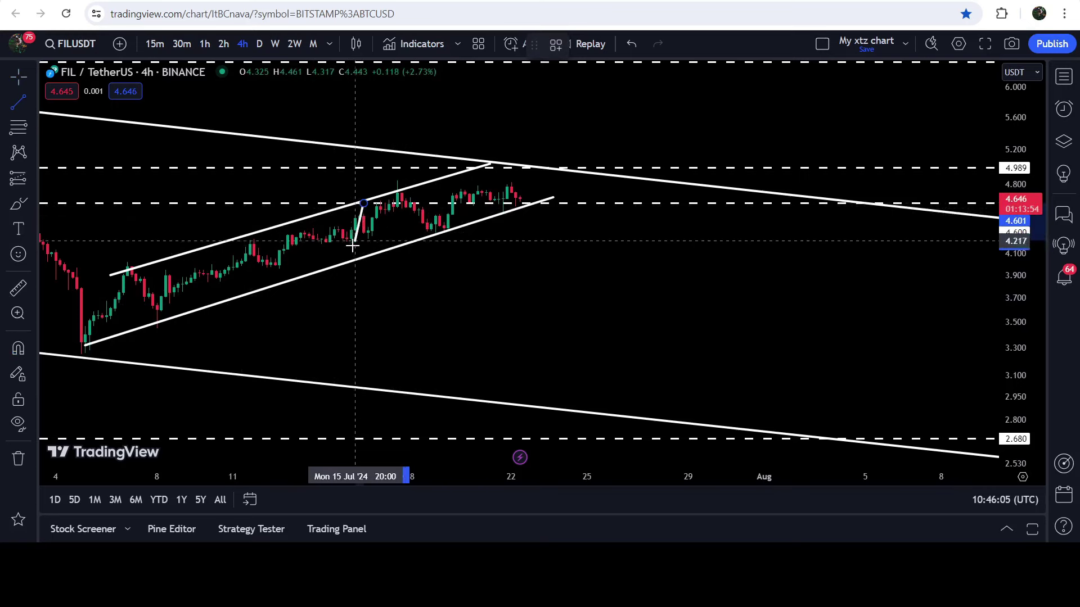
left_click(351, 261)
mouse_move(355, 255)
left_mouse_down()
mouse_move(495, 149)
mouse_move(509, 160)
mouse_move(498, 167)
mouse_move(548, 147)
mouse_move(515, 133)
mouse_move(523, 126)
left_mouse_up()
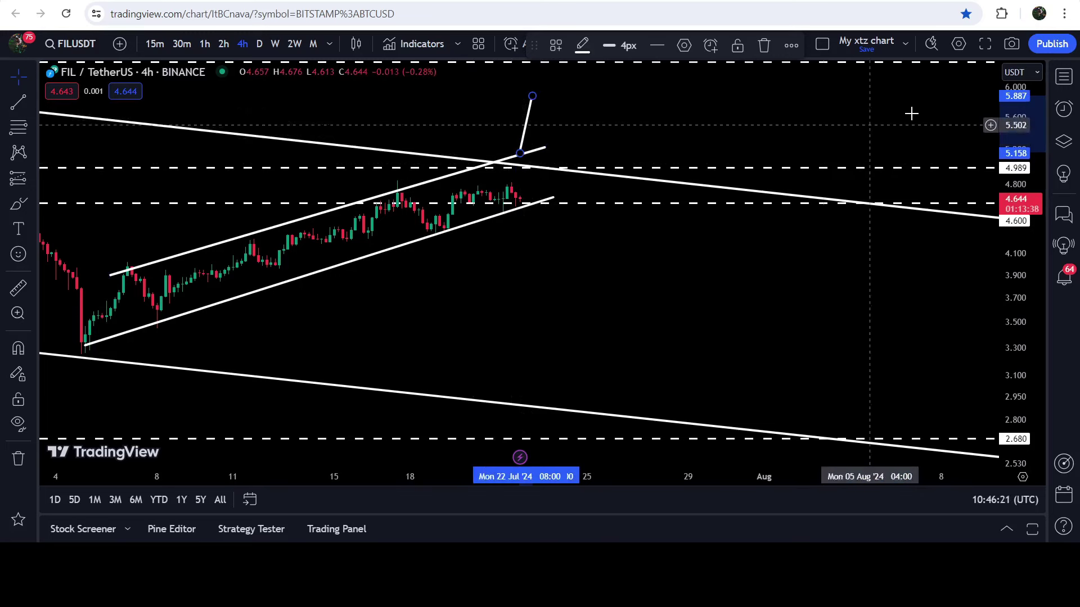
Compress the price scale, delete the projection line, and switch to daily candles.
left_click_drag(1012, 135, 994, 188)
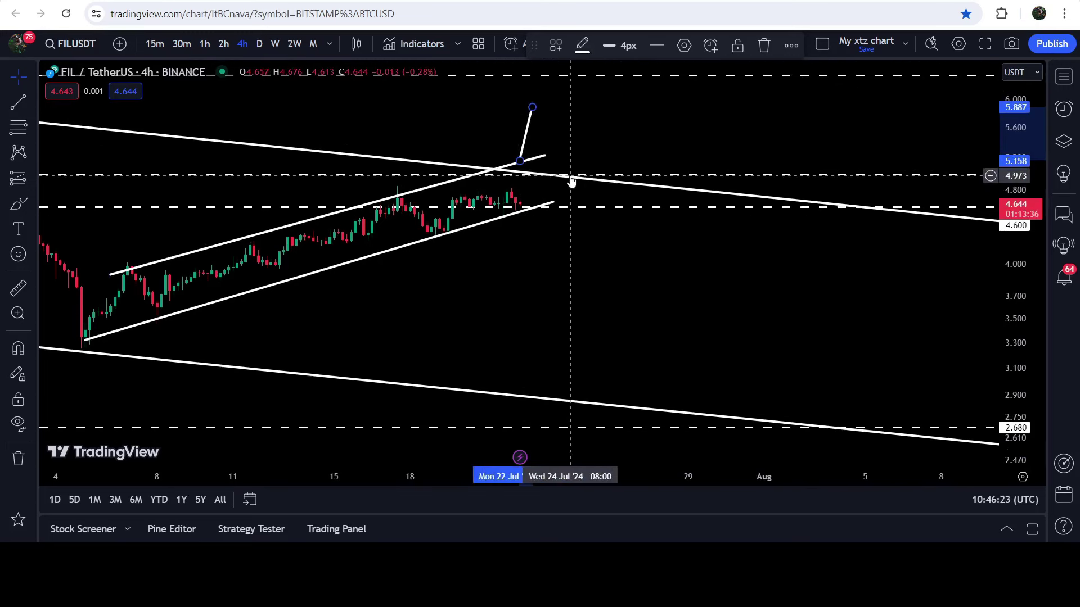
key("Delete")
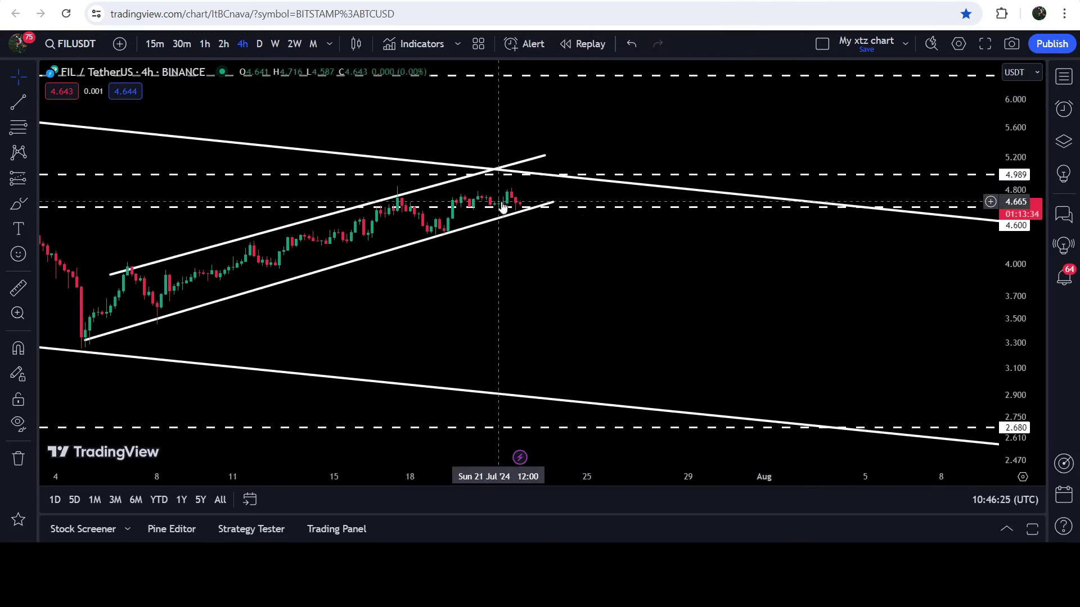
left_click(259, 45)
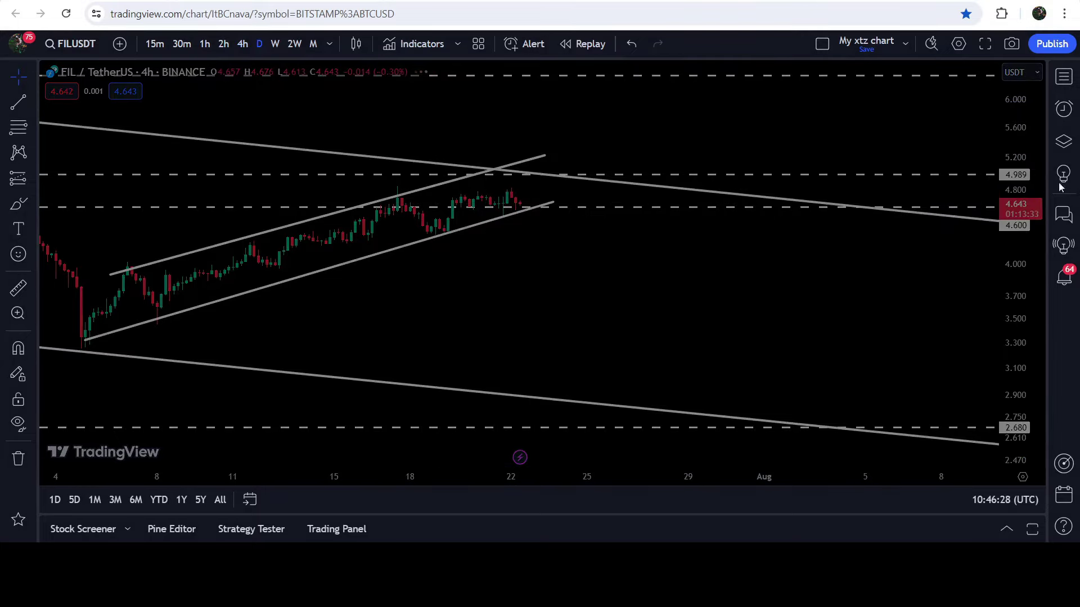
Pan the daily chart back to March, then view weekly candles back to the 2021 peak.
left_click_drag(338, 392, 482, 452)
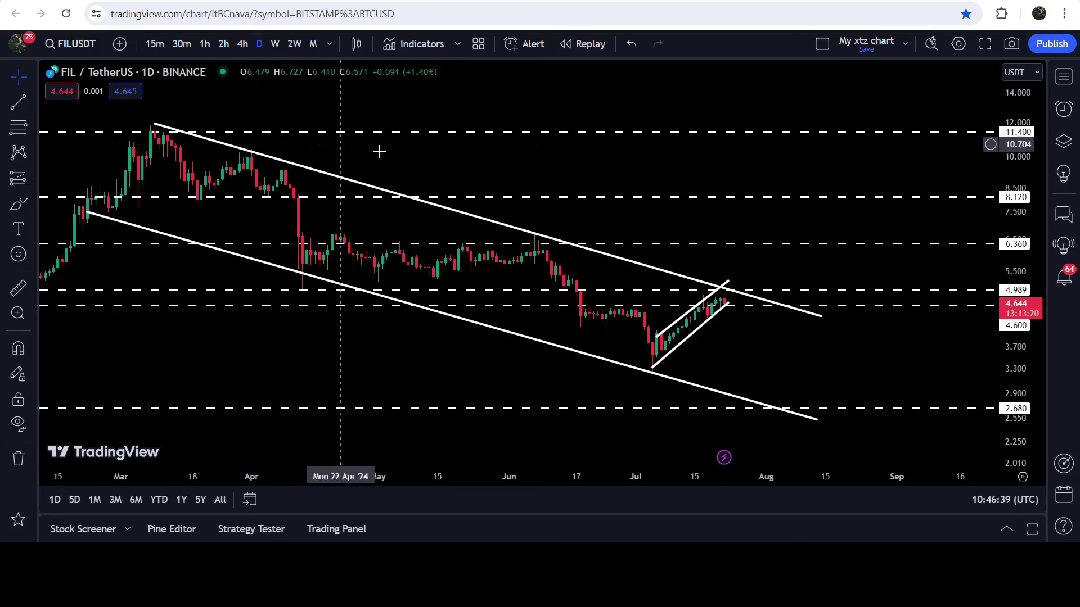
left_click(275, 43)
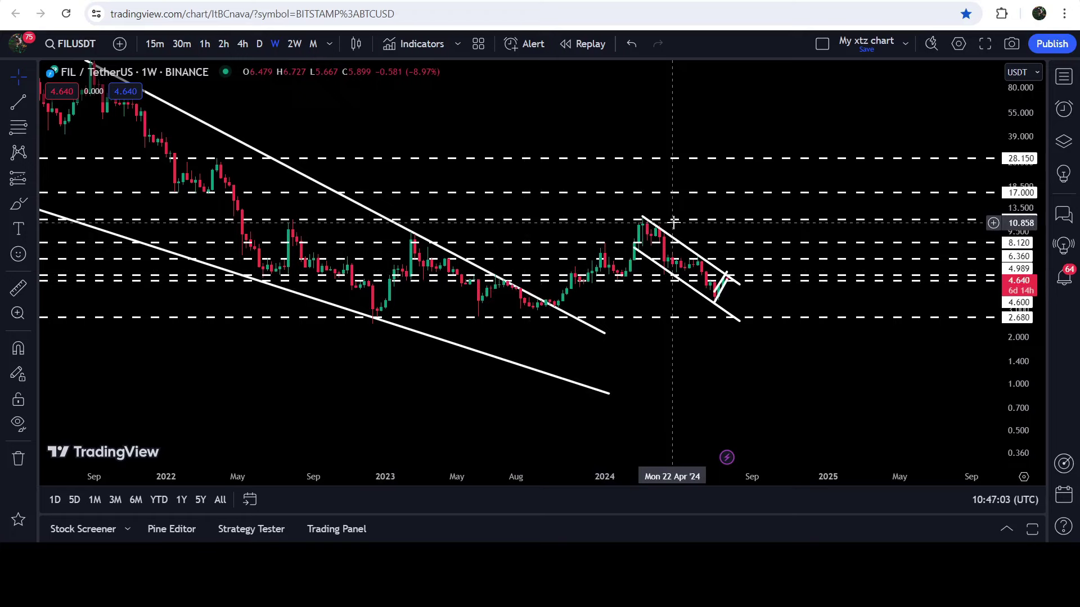
left_click_drag(306, 87, 454, 173)
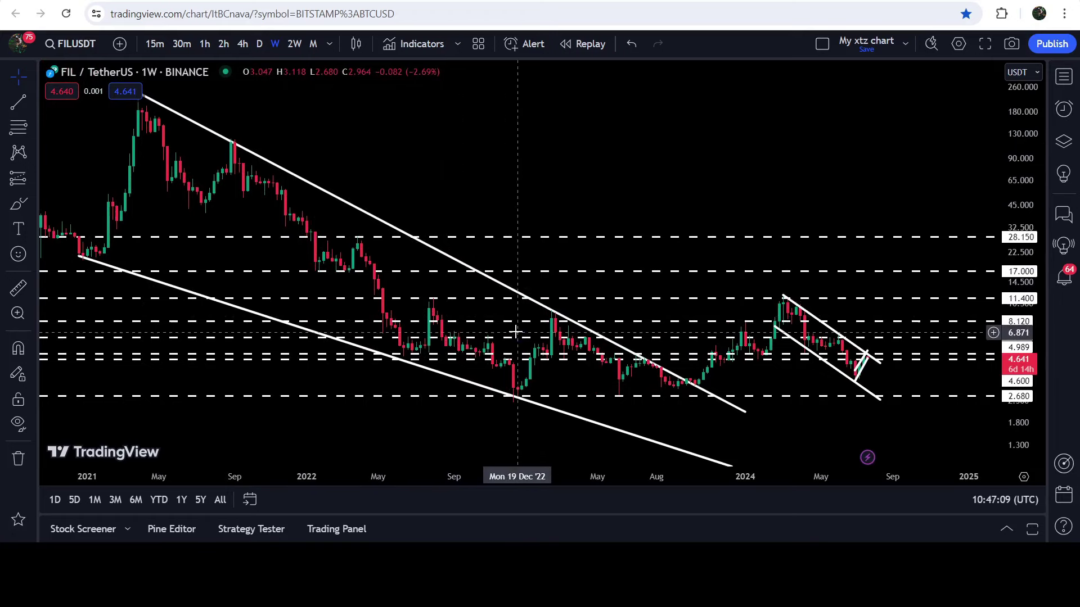
left_click_drag(396, 125, 395, 162)
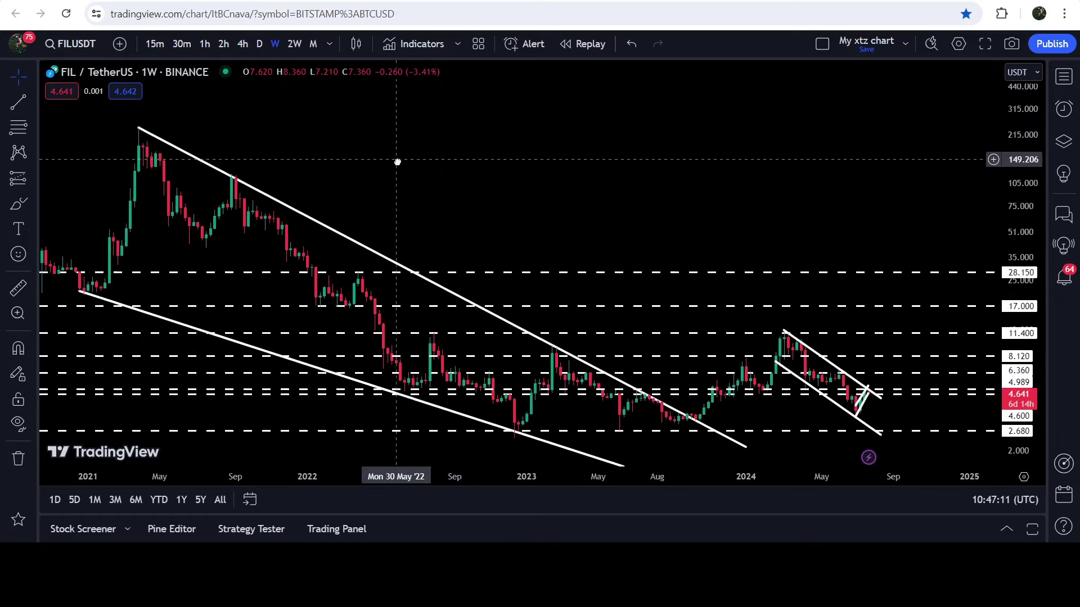